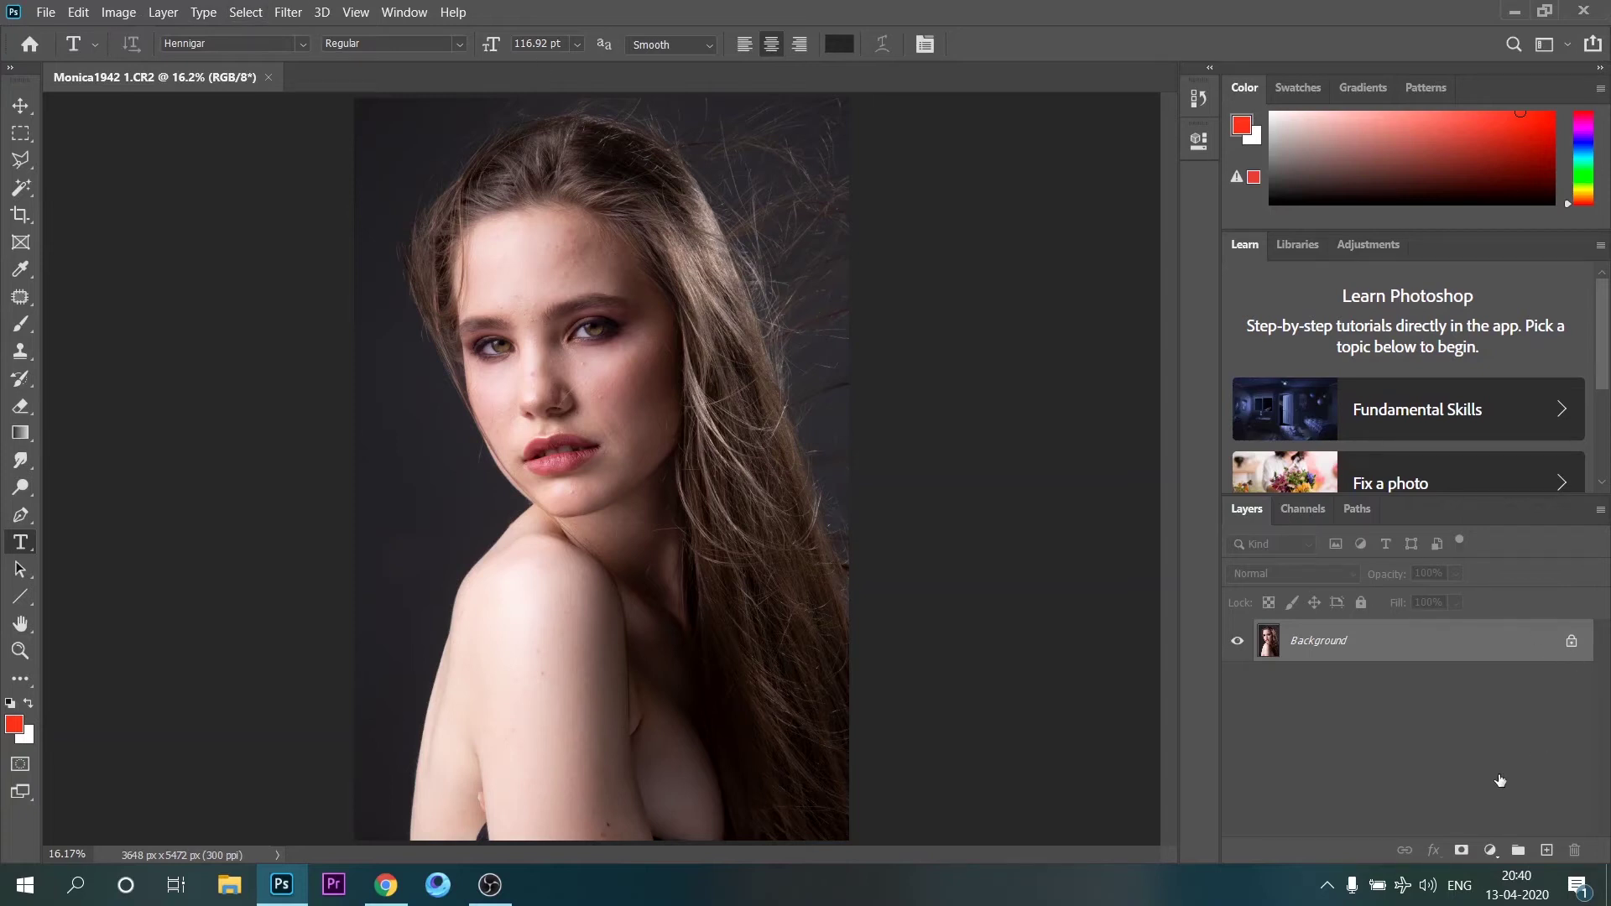
Convert the locked Background into editable Layer 0 and launch the Camera Raw Filter
left_click(1570, 641)
left_click(285, 12)
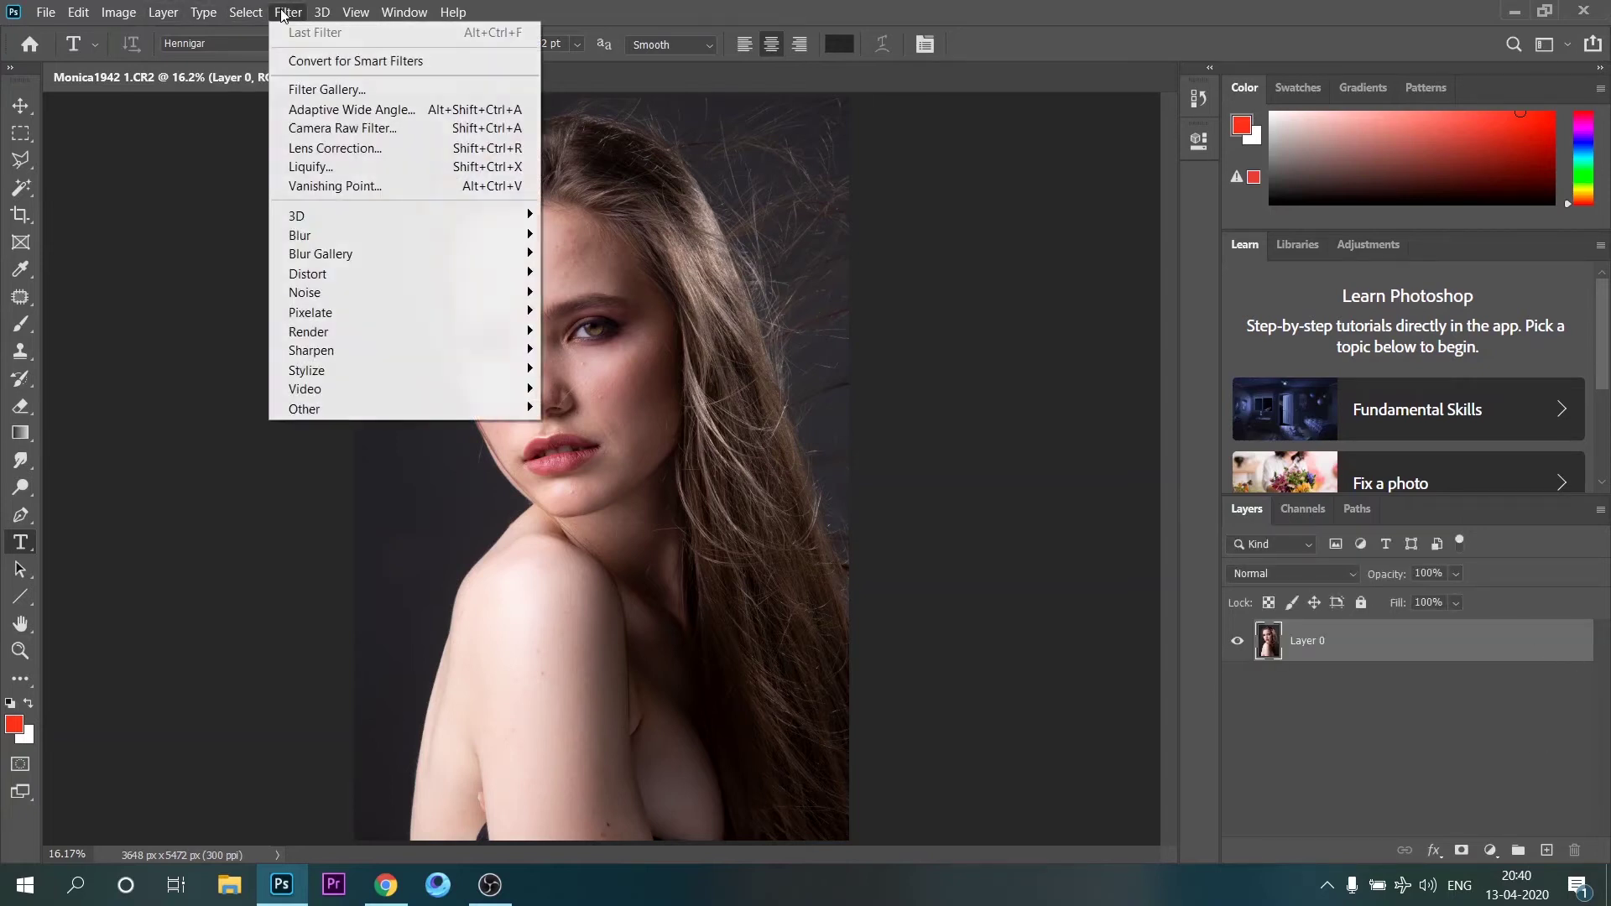
left_click(318, 130)
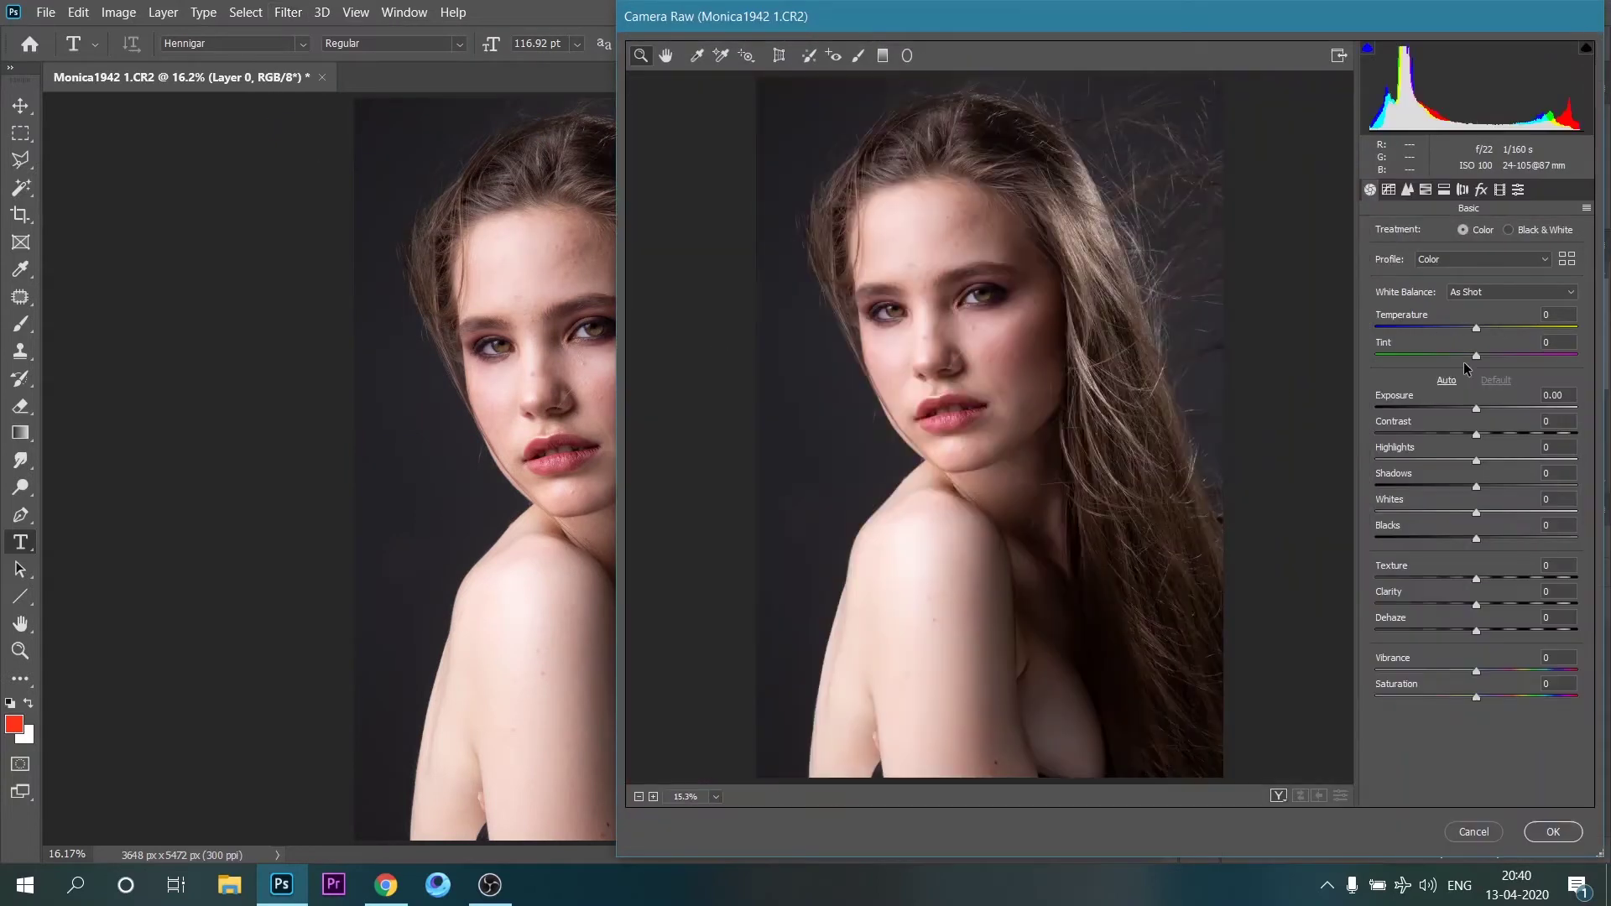
Set Temperature +8, Tint -13, Exposure +0.45, Contrast +19, Highlights -22, Shadows -35, Whites +1, Texture -30, Clarity -25
mouse_move(1482, 326)
left_mouse_down()
mouse_move(1461, 359)
mouse_move(1494, 434)
mouse_move(1454, 462)
left_mouse_up()
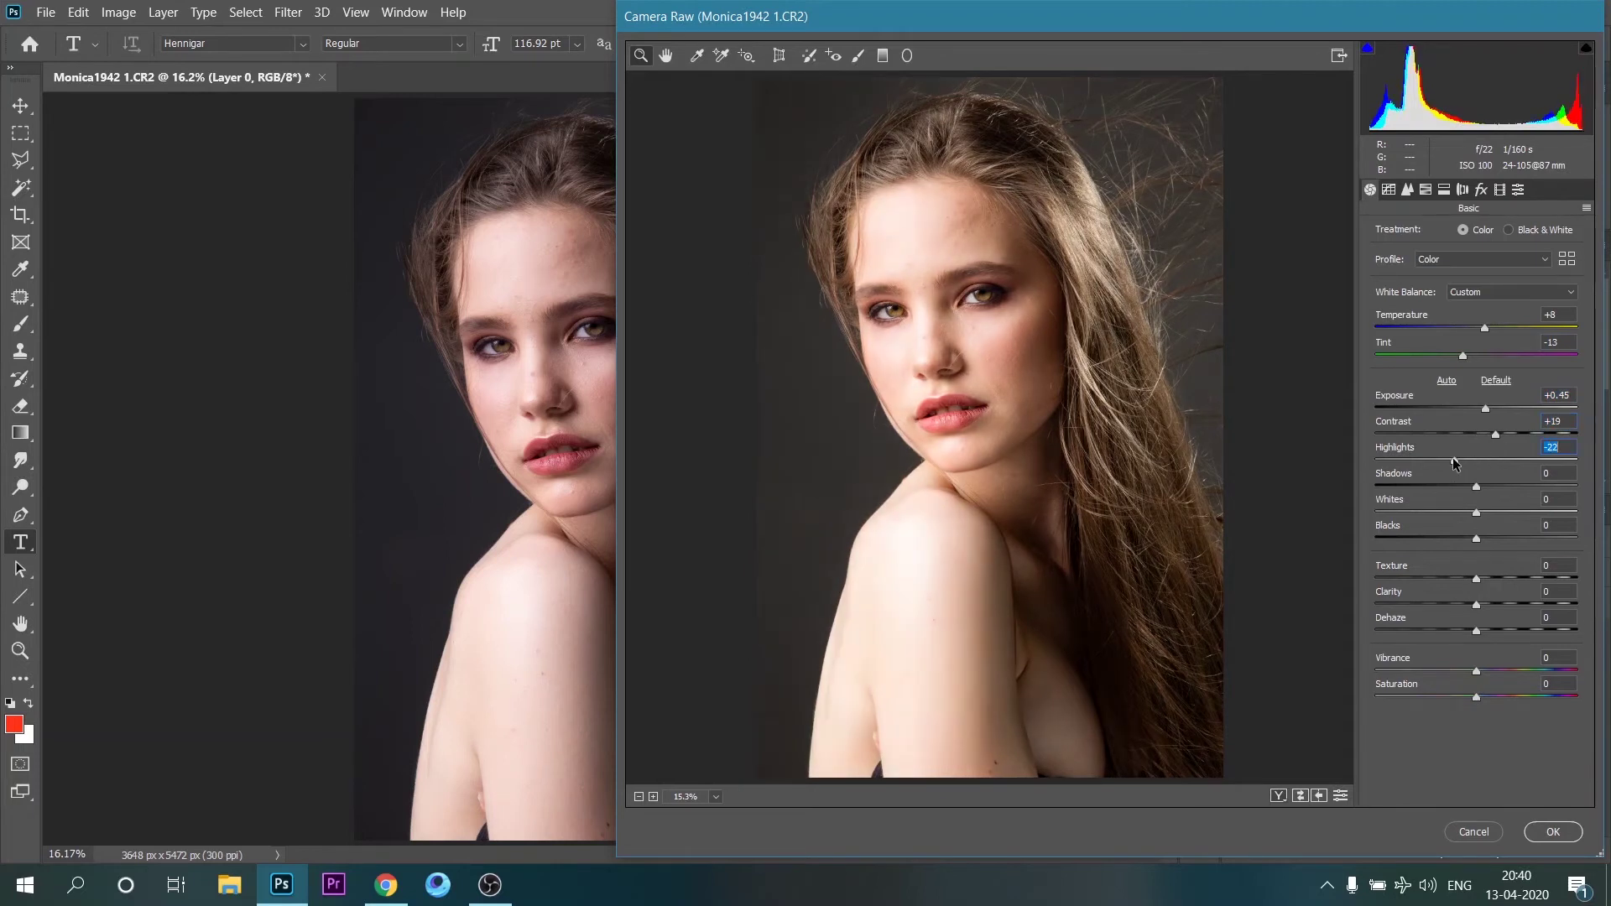
left_click_drag(1477, 486, 1443, 480)
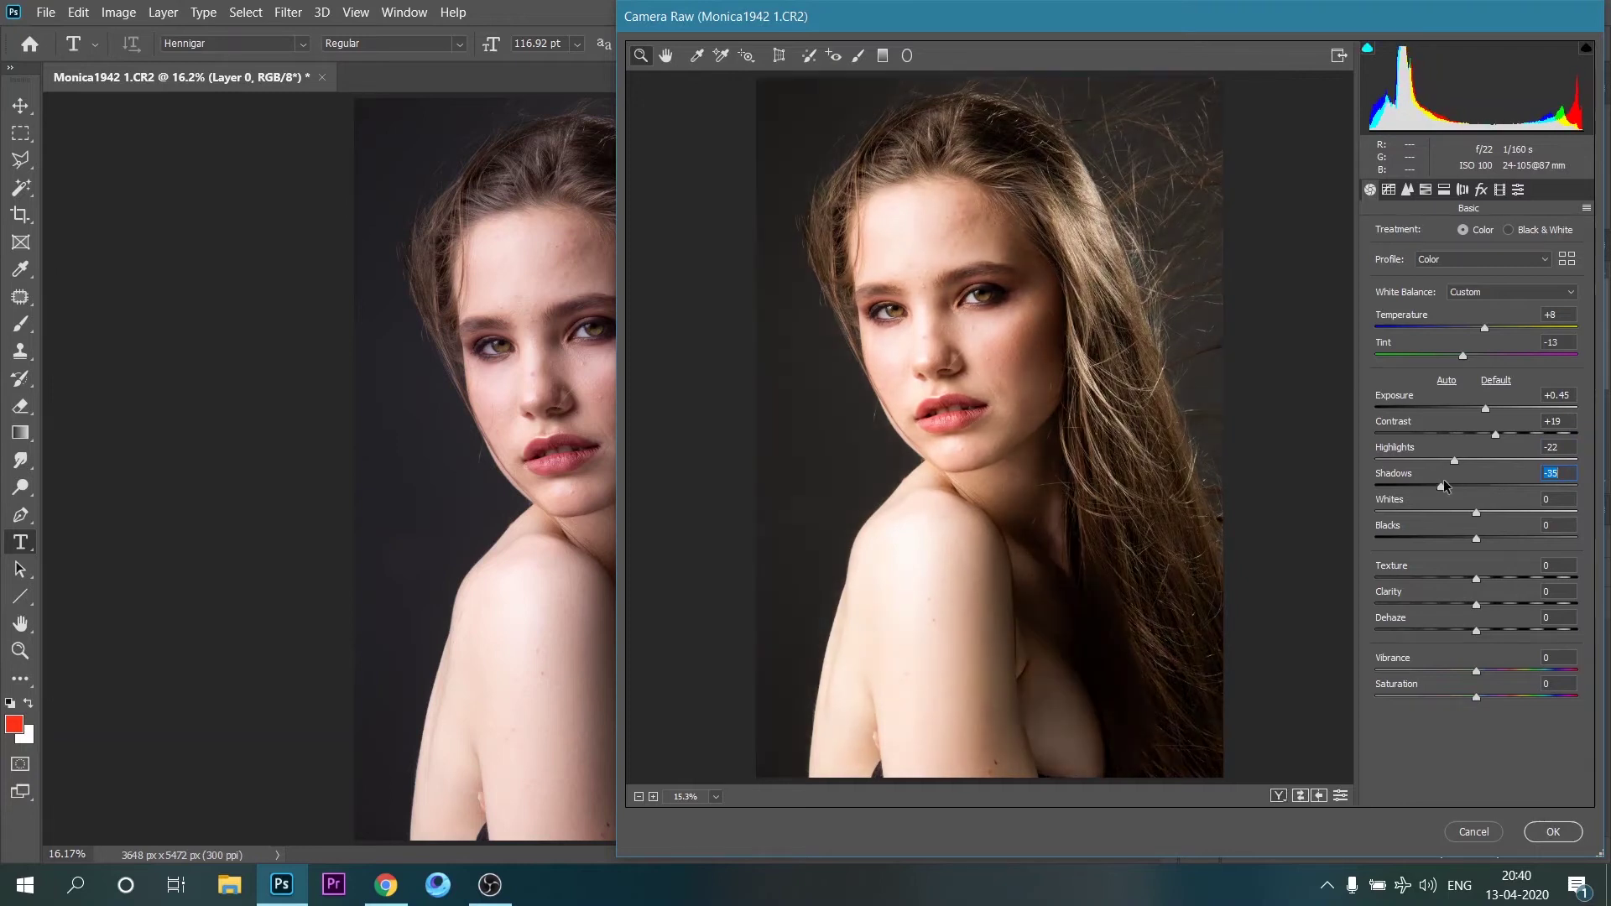
left_click_drag(1477, 513, 1454, 510)
left_click_drag(1452, 509, 1477, 512)
left_click(1474, 579)
mouse_move(1474, 579)
left_mouse_down()
mouse_move(1458, 578)
mouse_move(1456, 604)
left_mouse_up()
left_click_drag(1457, 577, 1451, 606)
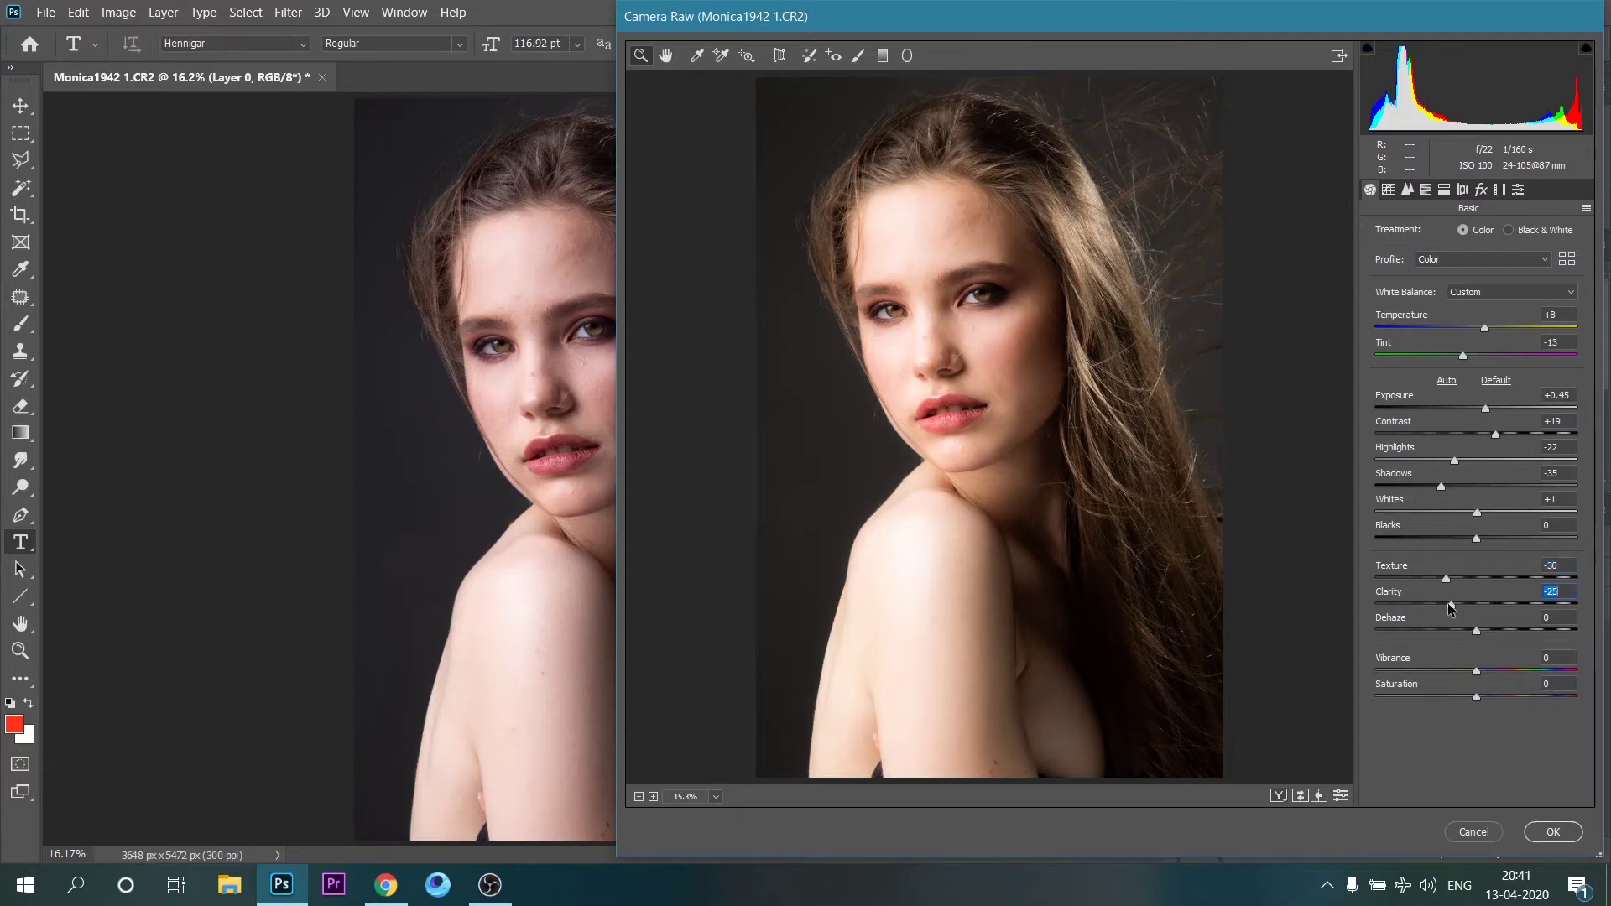
left_click(1277, 795)
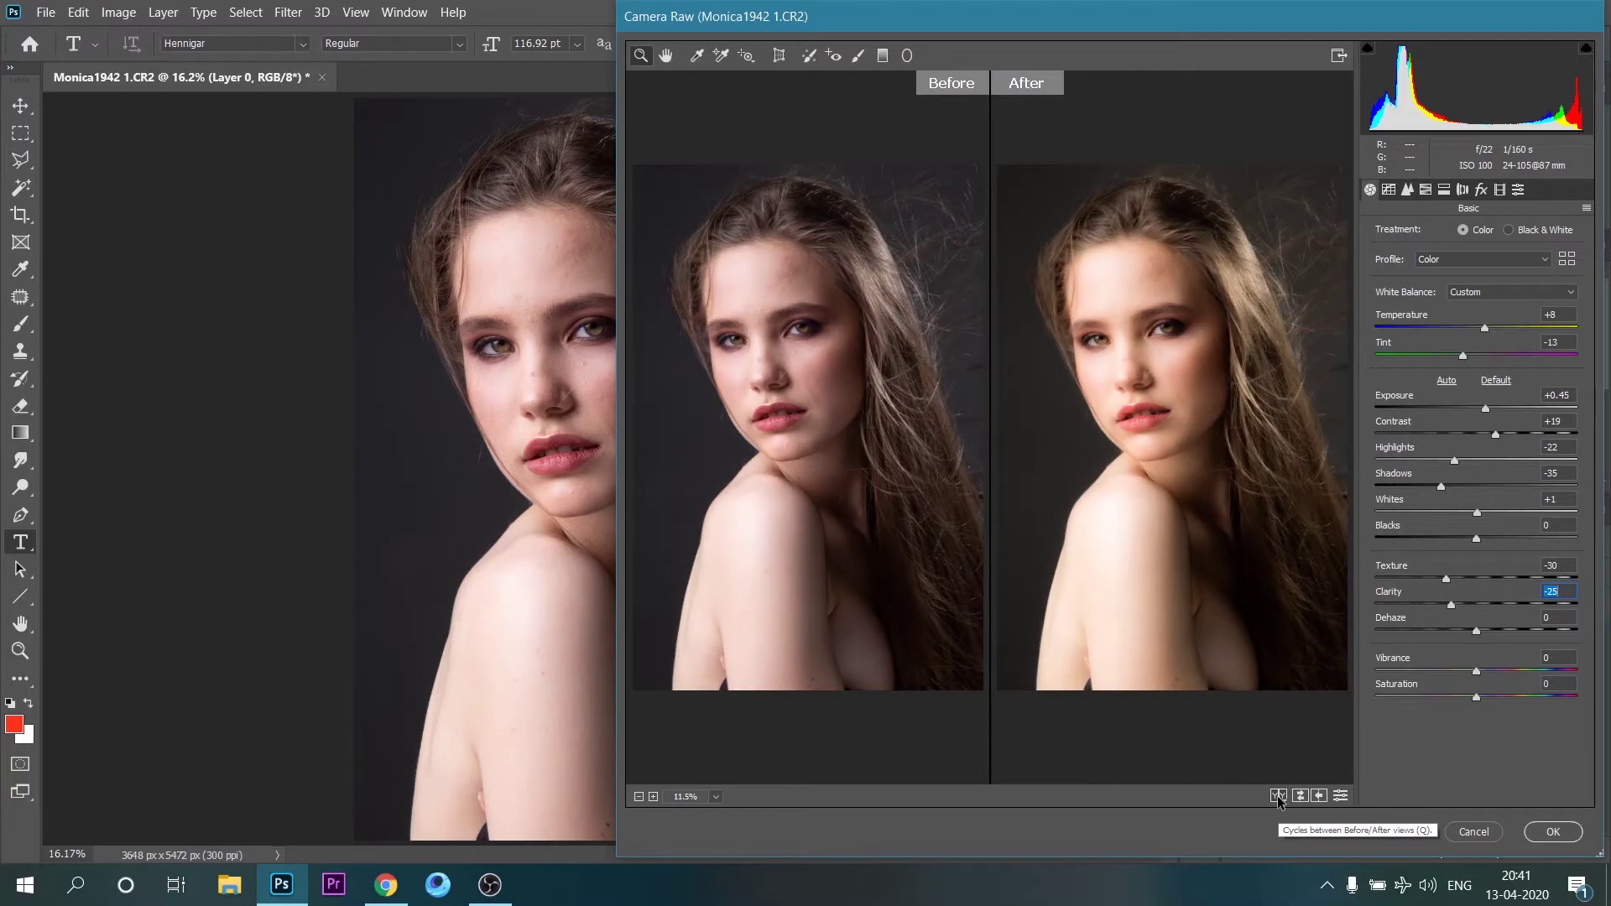
left_click(1277, 796)
left_click(1278, 795)
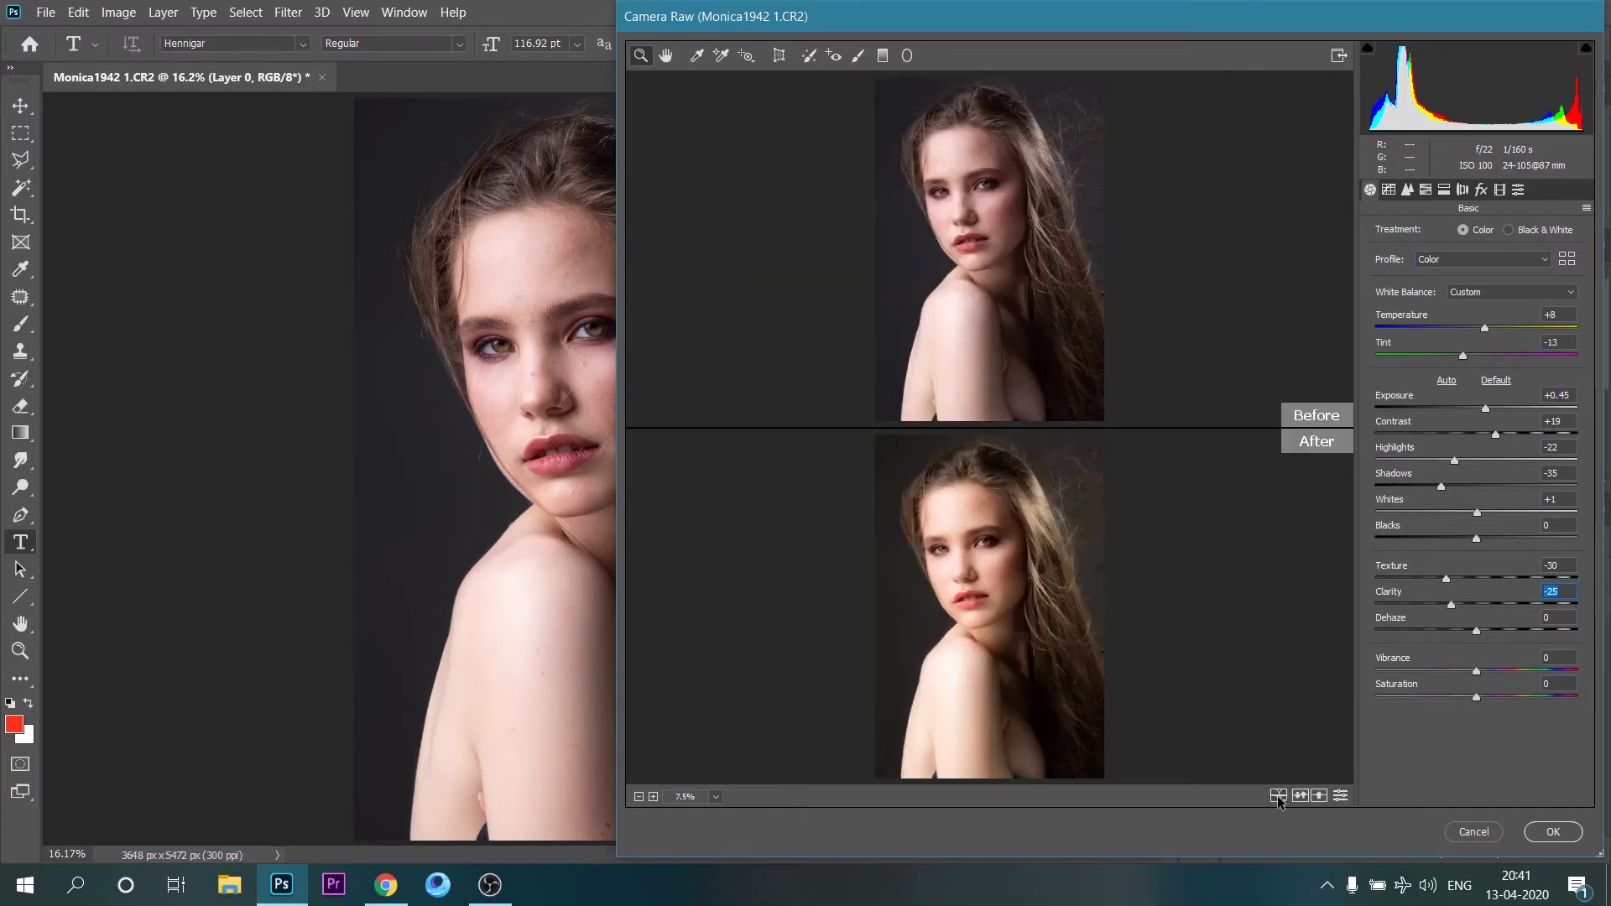
left_click(1277, 795)
left_click(1278, 795)
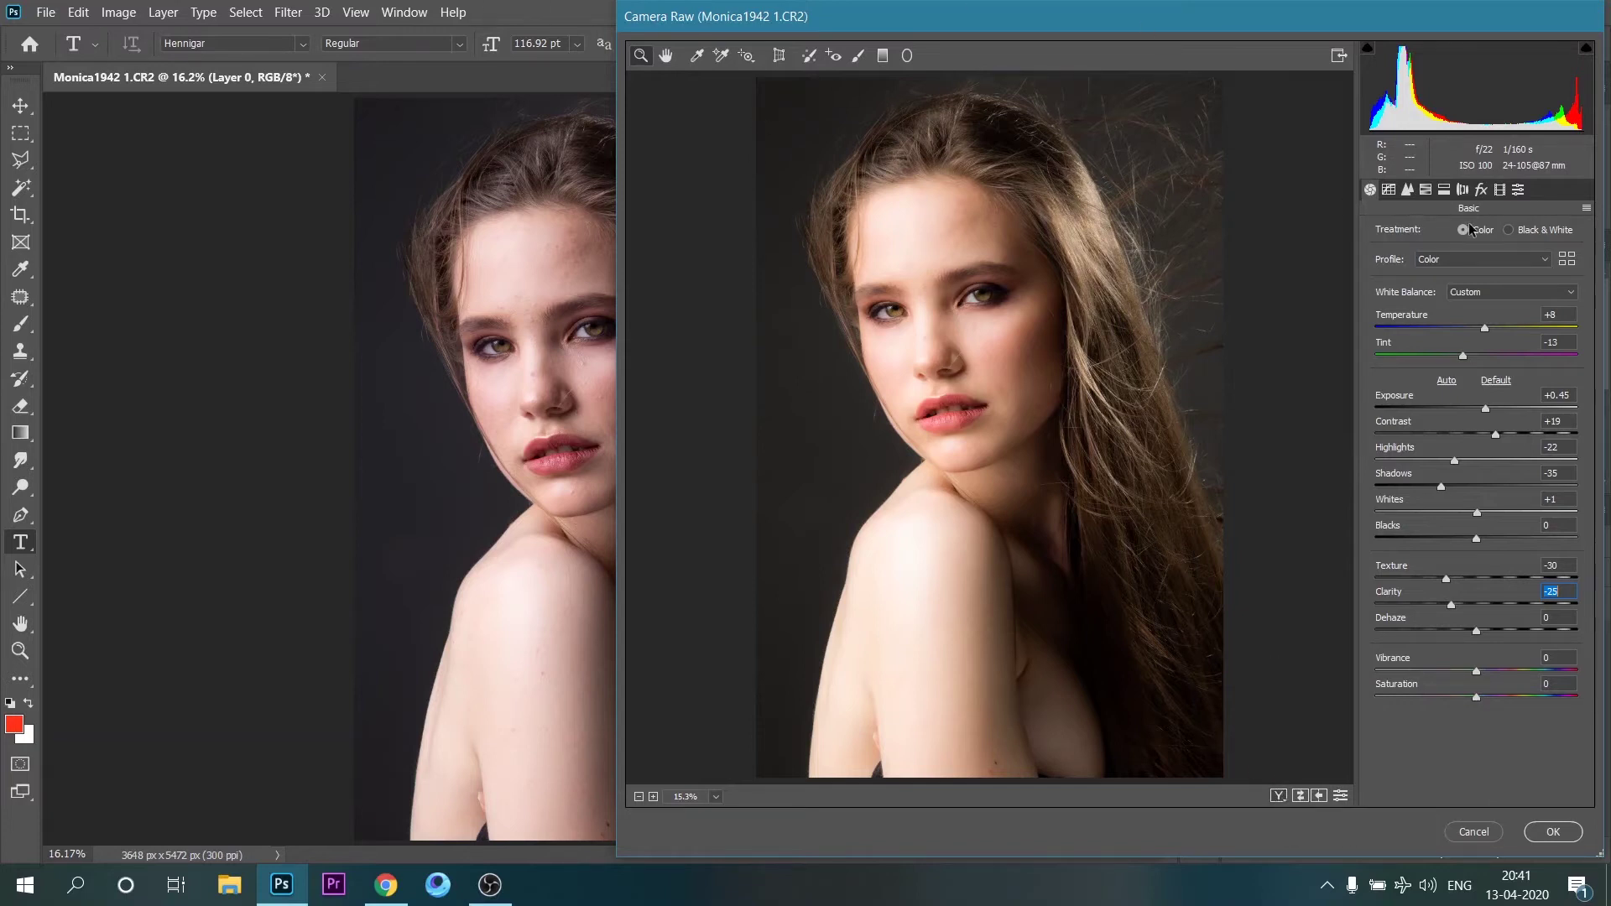
In HSL Hue, shift the Reds and Oranges hues and set Yellows hue to -23
left_click(1425, 190)
left_click(1392, 236)
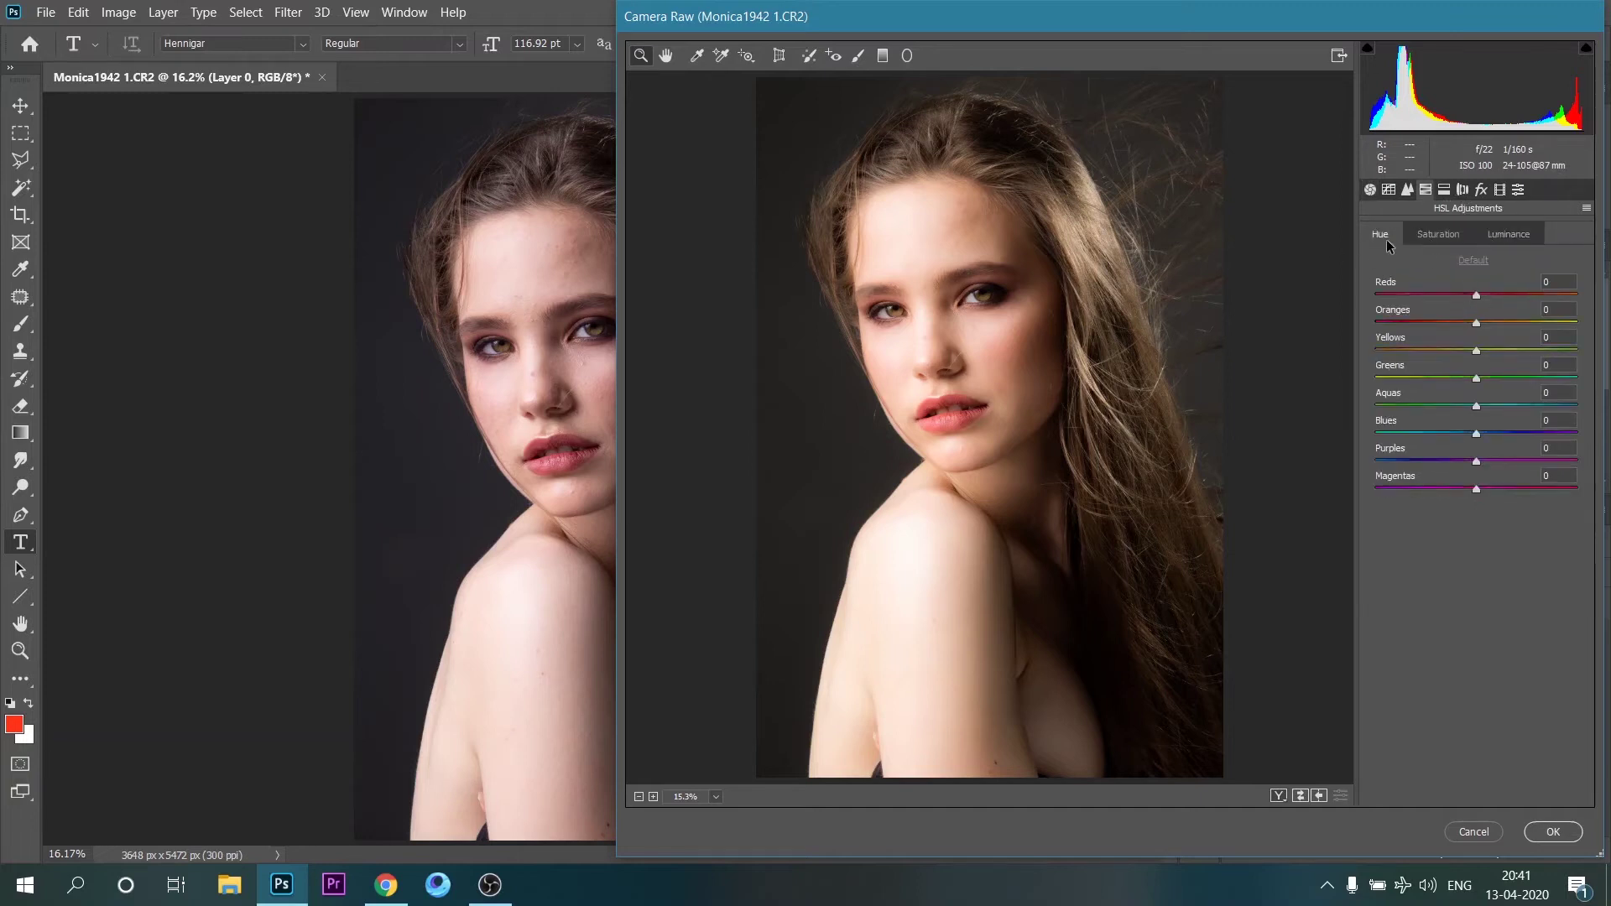
mouse_move(1475, 298)
left_mouse_down()
mouse_move(1419, 303)
mouse_move(1432, 324)
mouse_move(1489, 327)
mouse_move(1497, 349)
left_mouse_up()
left_click(1477, 352)
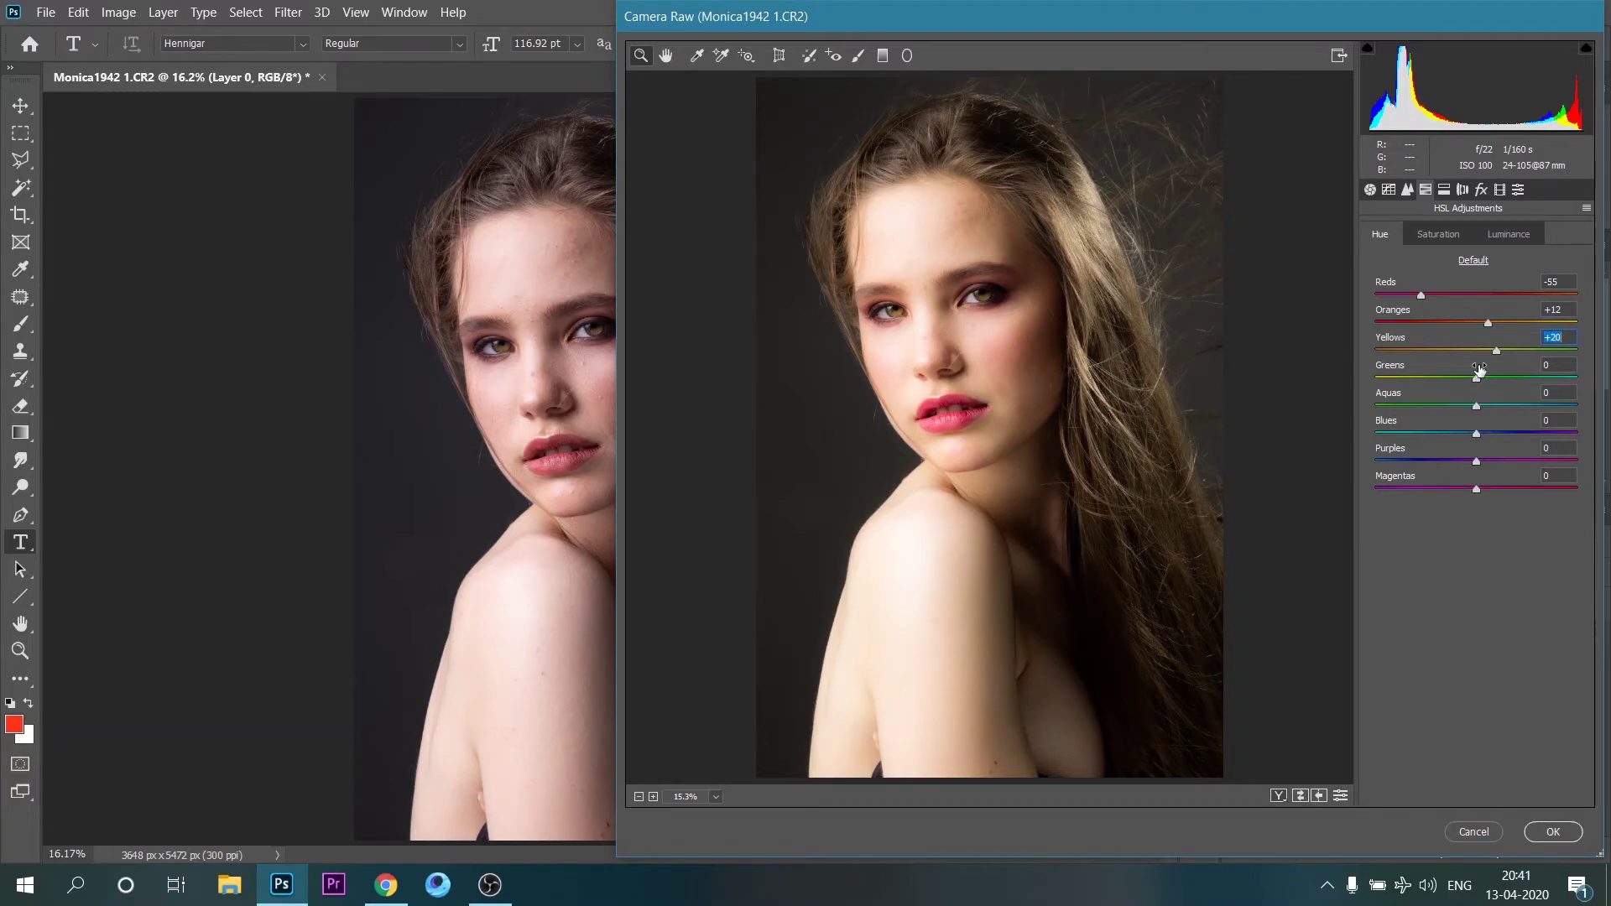
mouse_move(1496, 351)
left_mouse_down()
mouse_move(1397, 355)
mouse_move(1521, 363)
left_mouse_up()
type("-23")
key("Return")
Shift the Greens hue, then fine-tune the Reds and Oranges hues
left_click_drag(1476, 377, 1484, 378)
mouse_move(1485, 380)
left_mouse_down()
mouse_move(1445, 379)
mouse_move(1470, 379)
left_mouse_up()
left_click(1418, 294)
mouse_move(1487, 323)
left_mouse_down()
mouse_move(1448, 321)
mouse_move(1498, 325)
left_mouse_up()
Raise Reds and Oranges saturation; set luminance Oranges and Yellows +21, Greens +15
left_click(1450, 238)
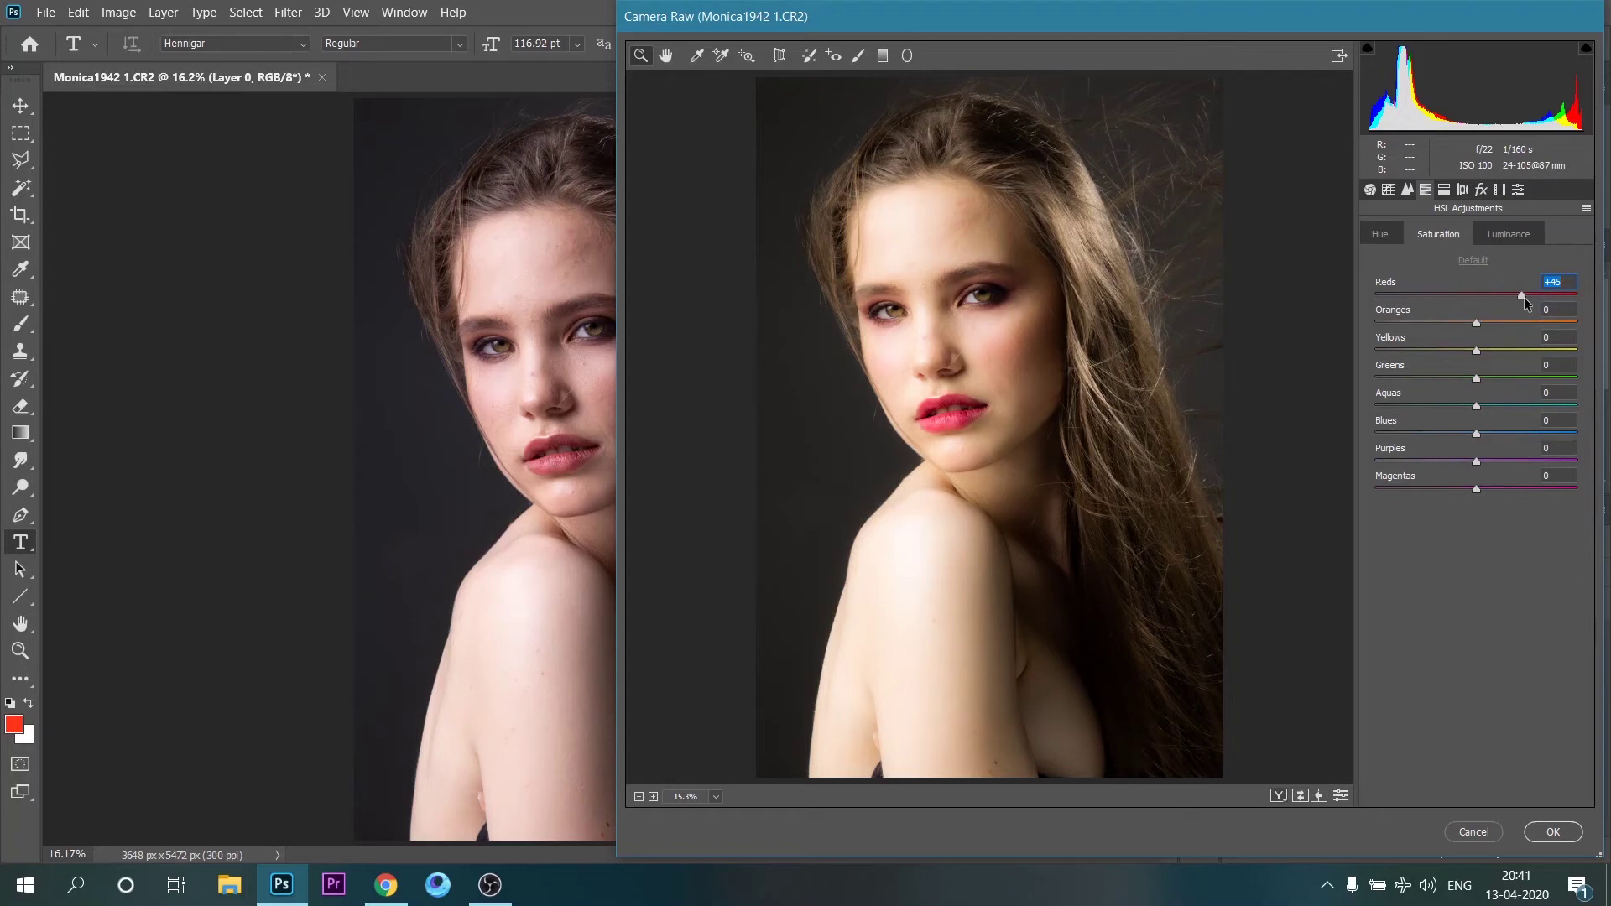
mouse_move(1477, 323)
left_mouse_down()
mouse_move(1509, 325)
mouse_move(1488, 324)
mouse_move(1507, 351)
left_mouse_up()
left_click(1483, 239)
left_click_drag(1476, 294, 1464, 295)
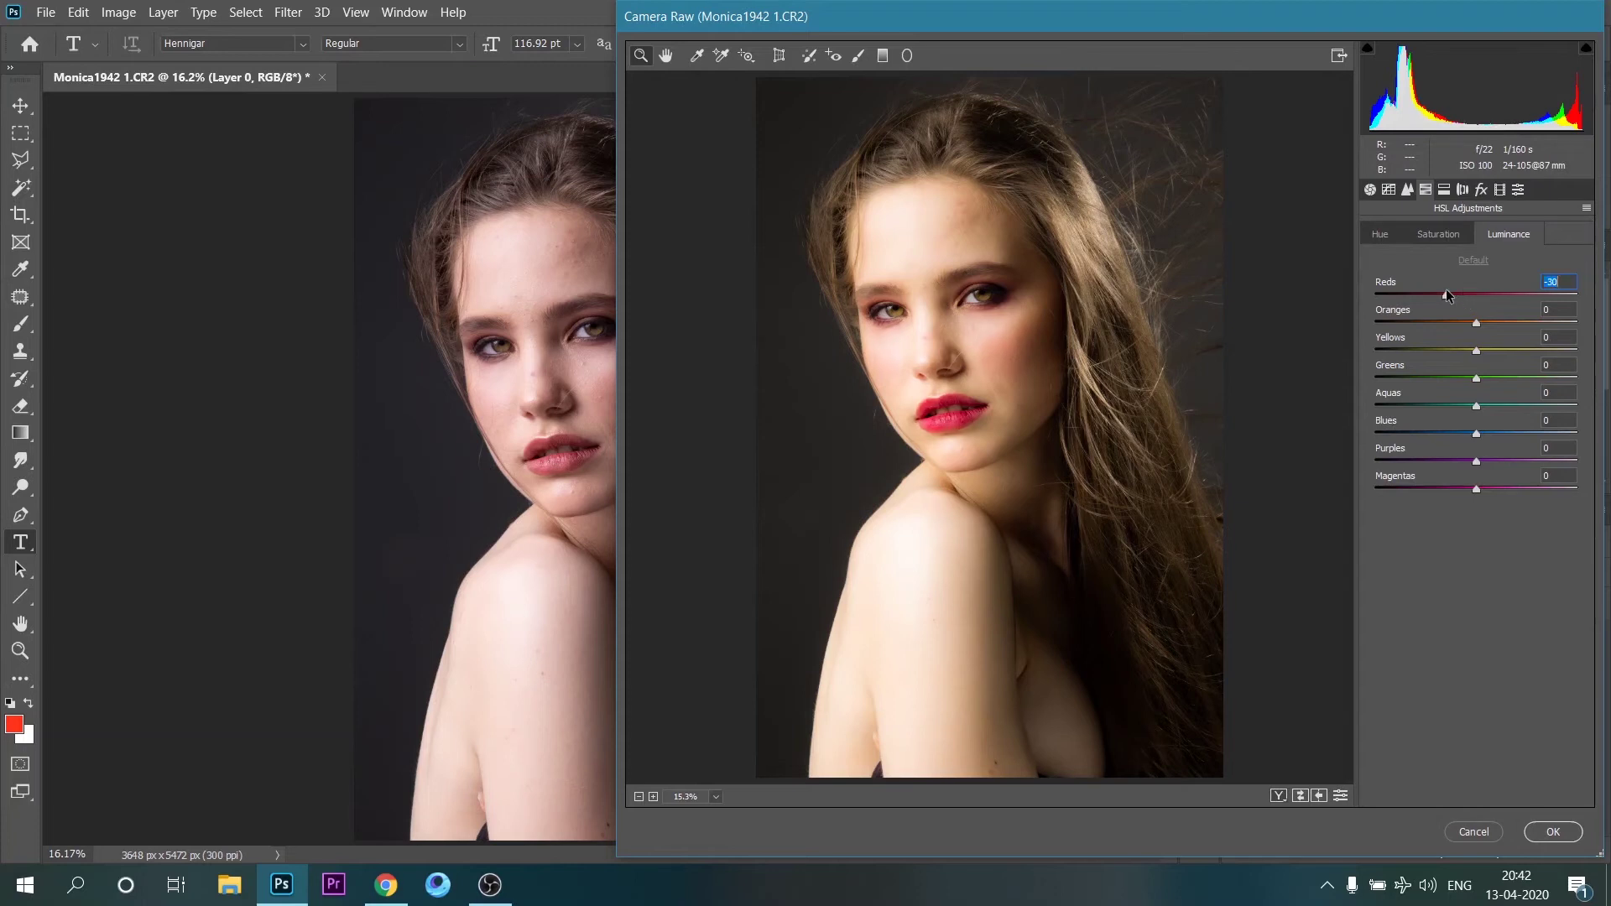
mouse_move(1458, 293)
left_mouse_down()
mouse_move(1498, 324)
mouse_move(1496, 386)
left_mouse_up()
left_click(1478, 406)
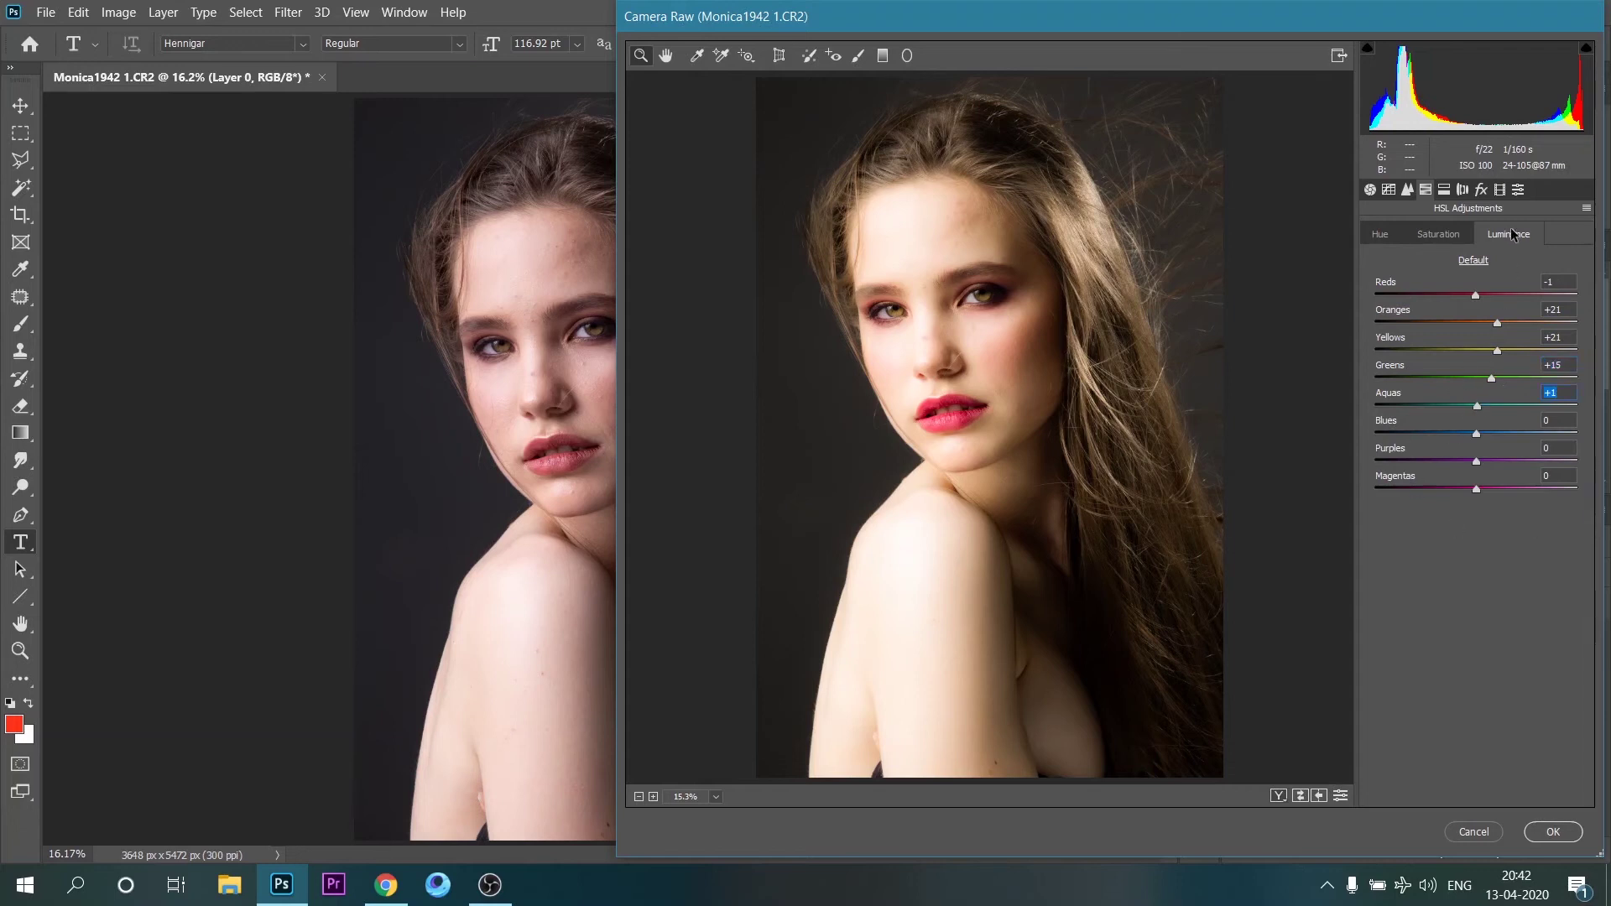
In Calibration, set Shadows Tint -14, Red Primary Hue -3 and Red Primary Saturation +12
left_click(1462, 189)
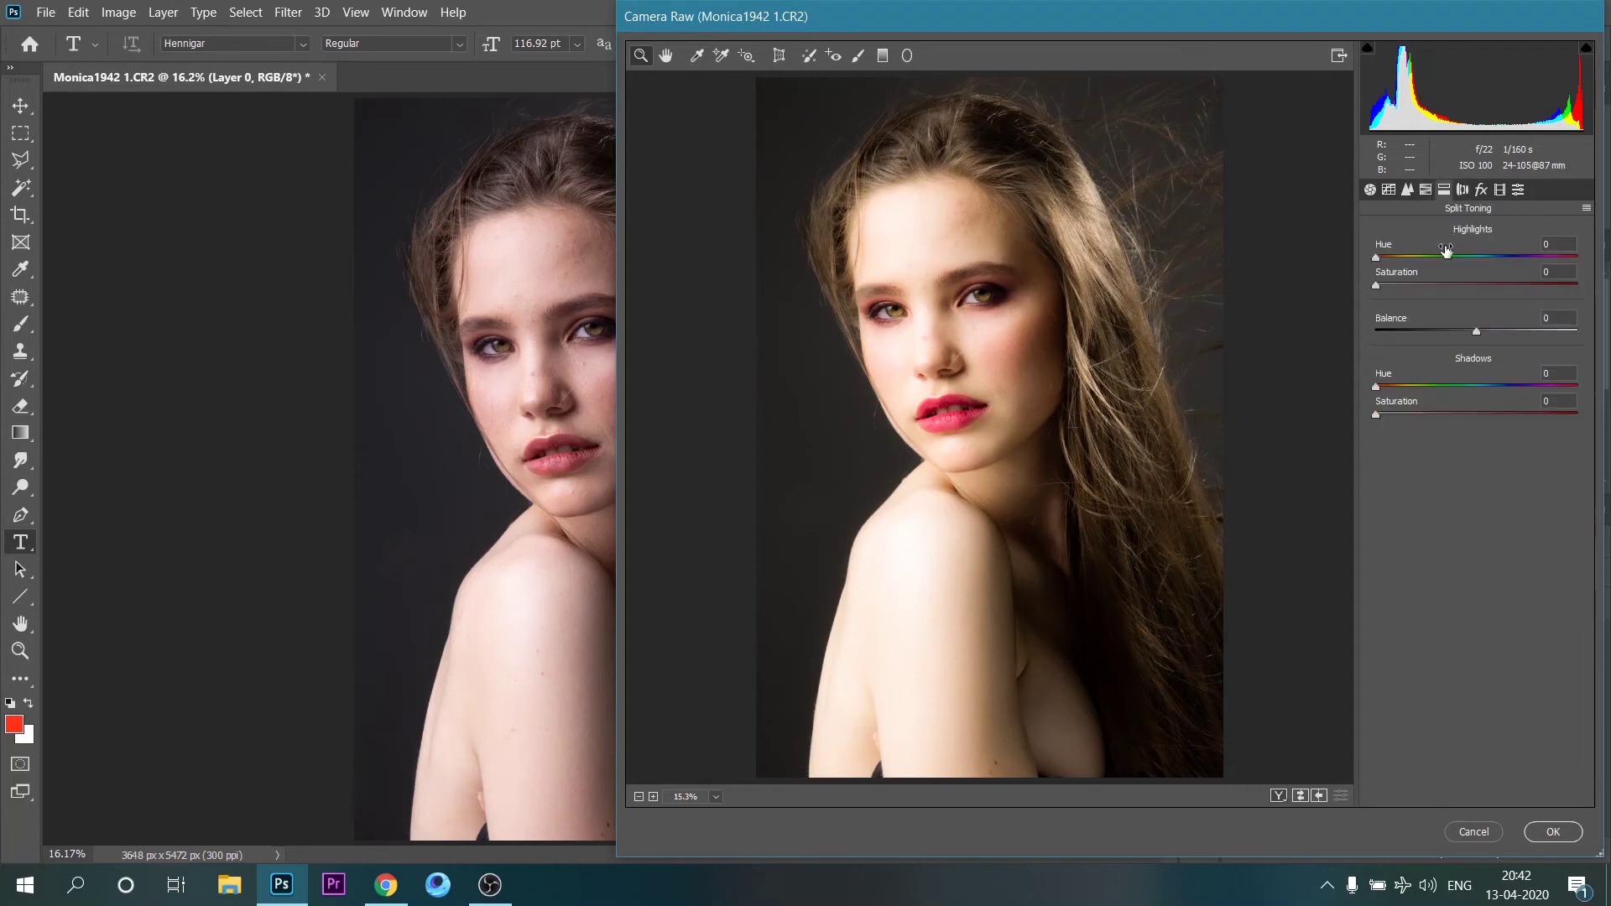
left_click(1500, 191)
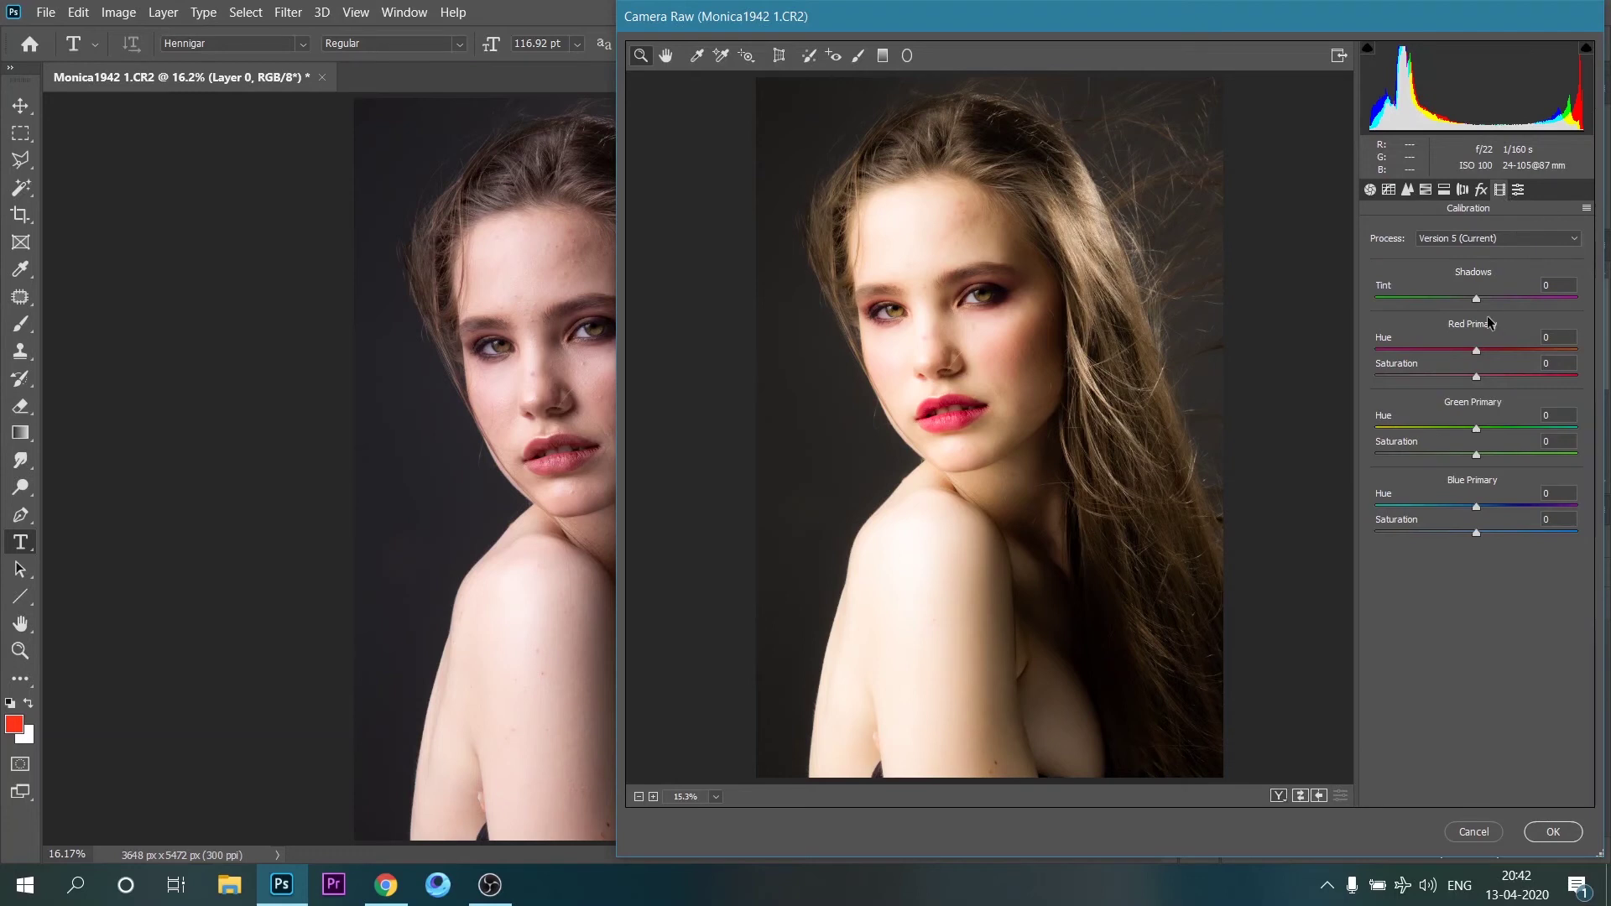
mouse_move(1477, 300)
left_mouse_down()
mouse_move(1455, 301)
mouse_move(1500, 377)
left_mouse_up()
left_click(1473, 373)
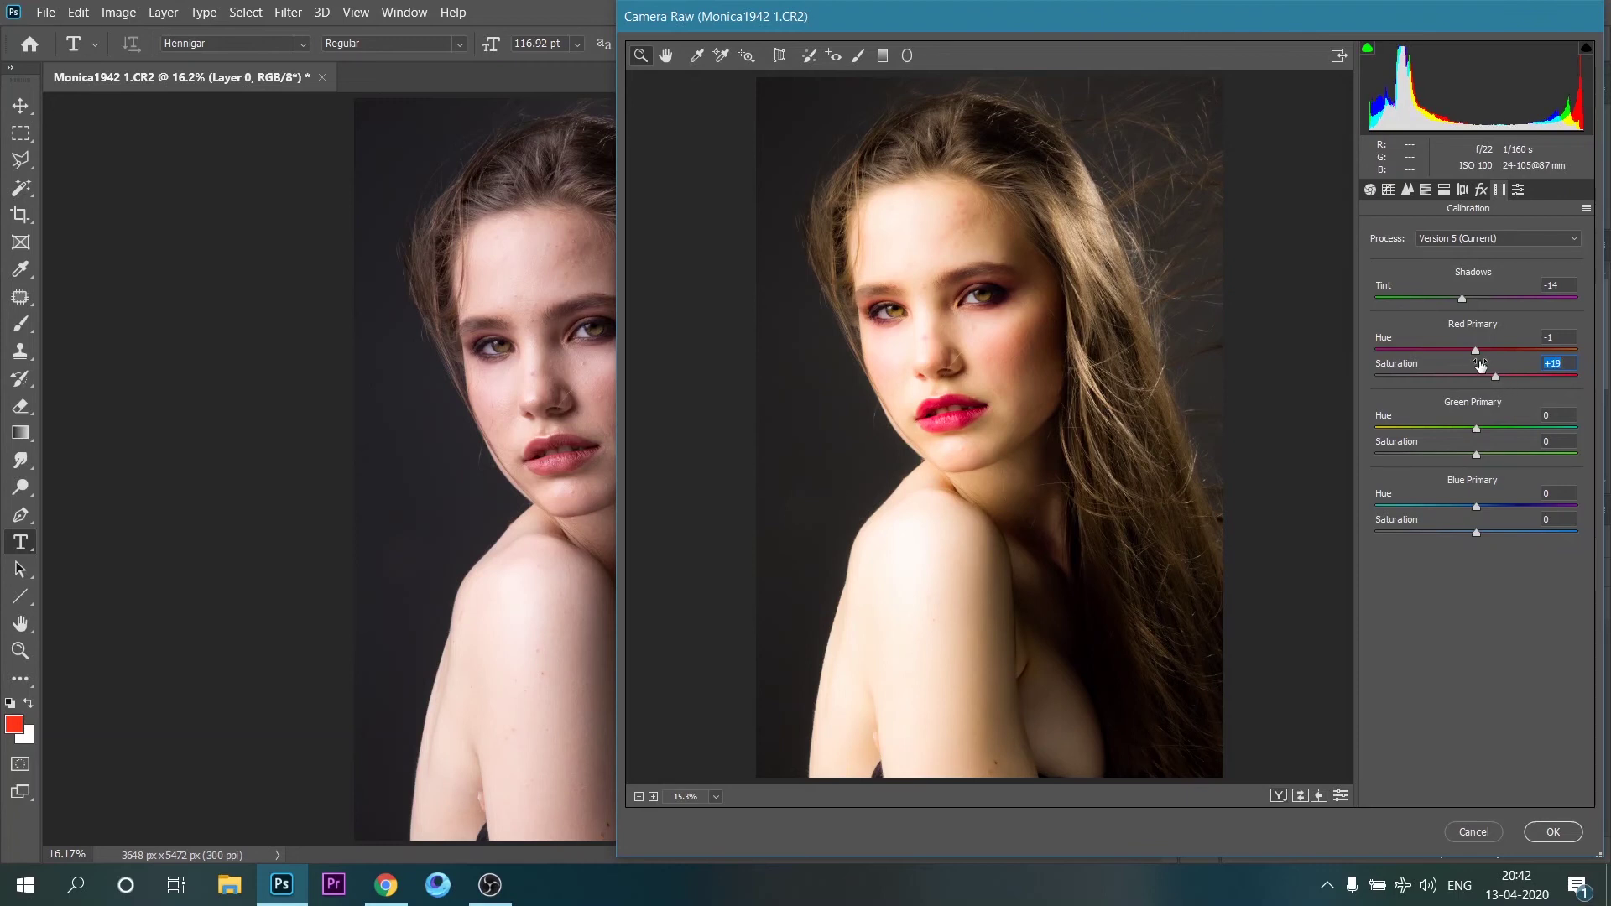
mouse_move(1474, 351)
left_mouse_down()
mouse_move(1498, 351)
mouse_move(1475, 352)
left_mouse_up()
left_click(1487, 377)
Cycle through the Before/After comparison views, then confirm the Camera Raw Filter with OK
left_click(1278, 798)
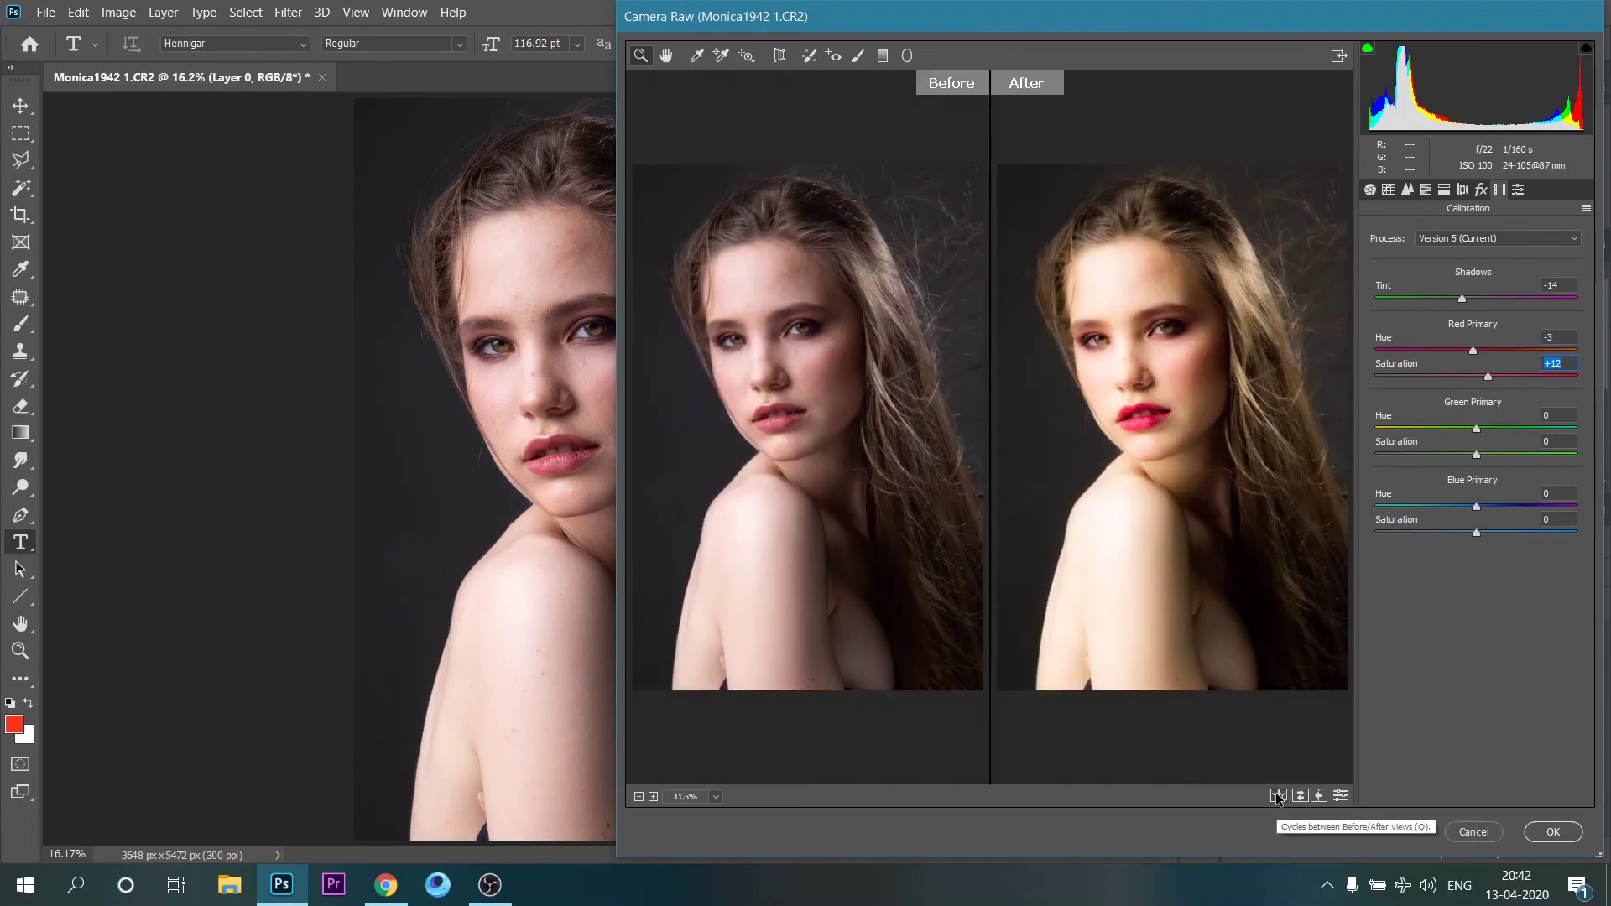
left_click(1277, 796)
left_click(1278, 797)
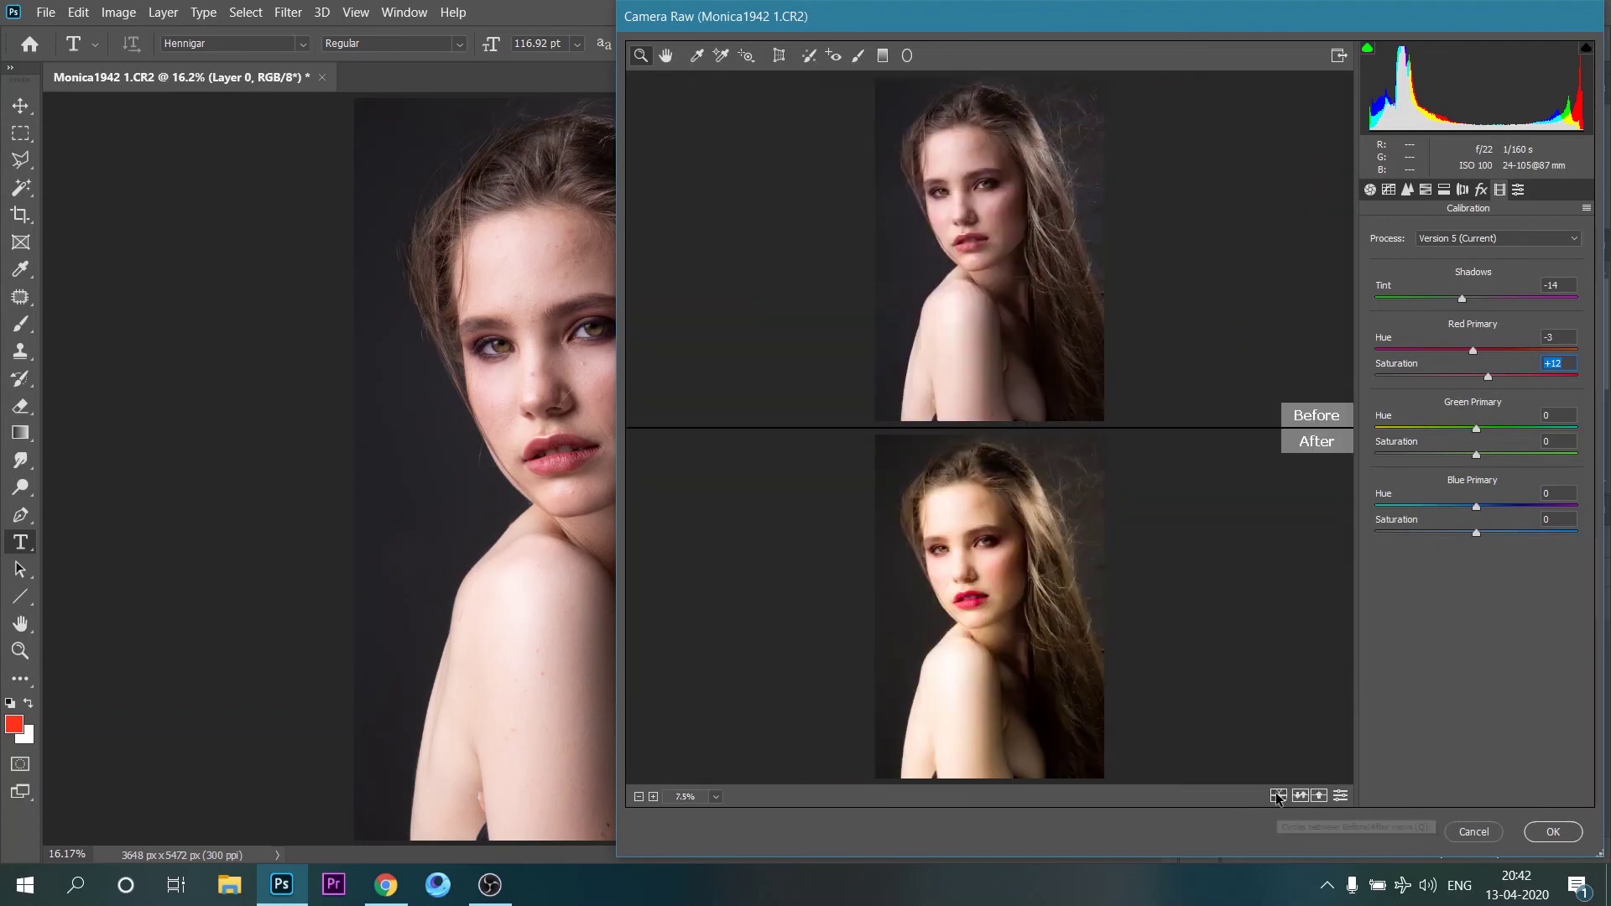
left_click(1278, 796)
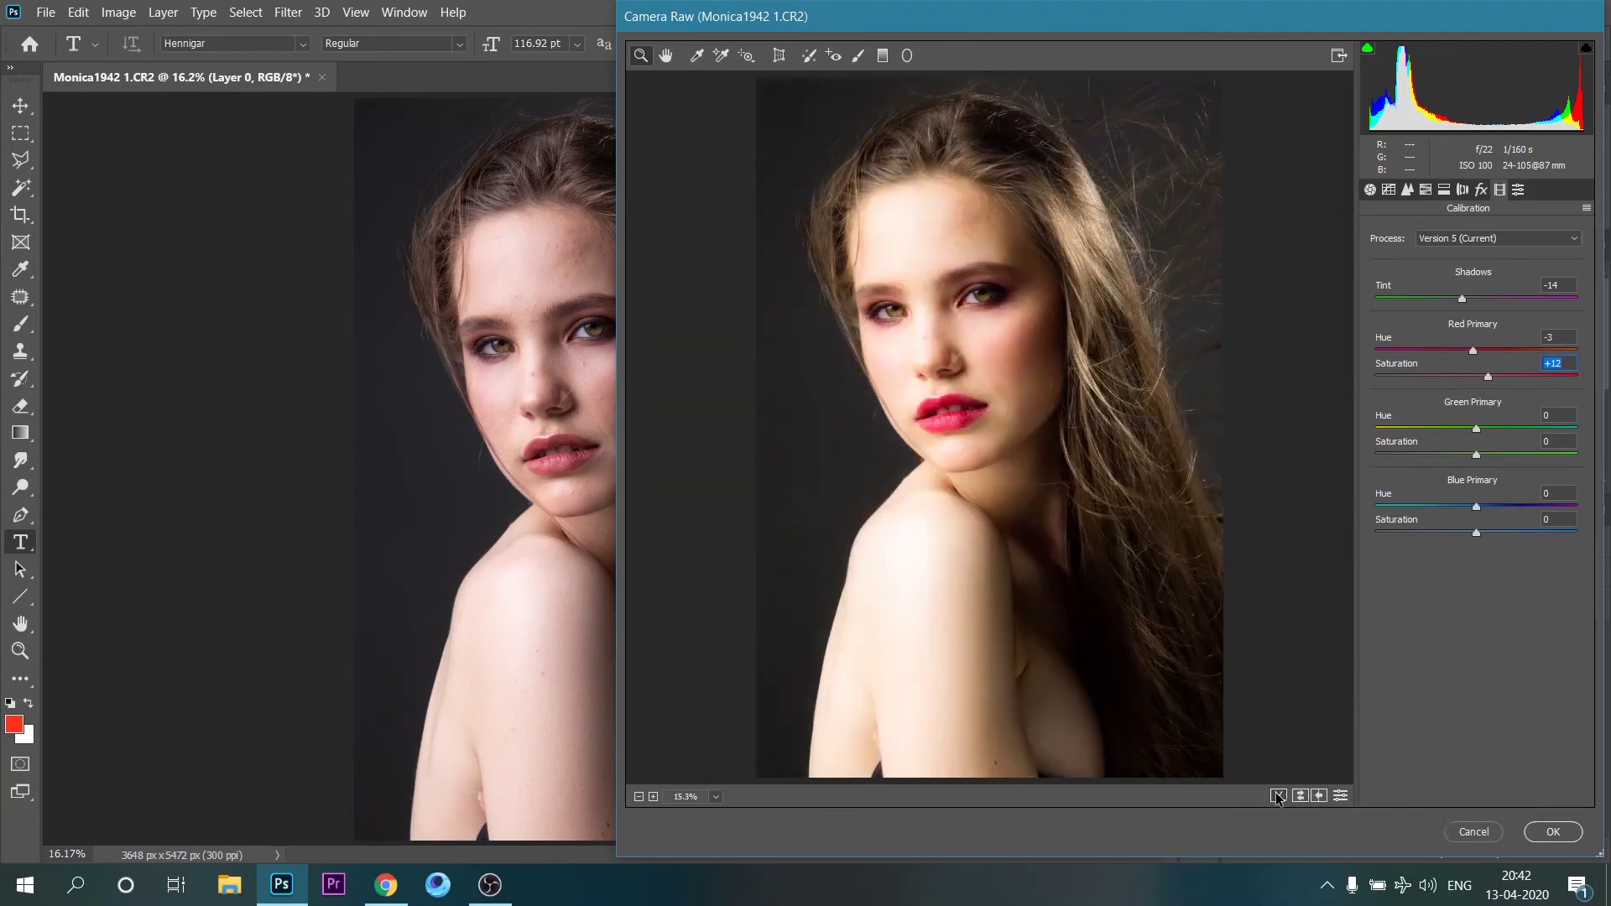
left_click(1553, 831)
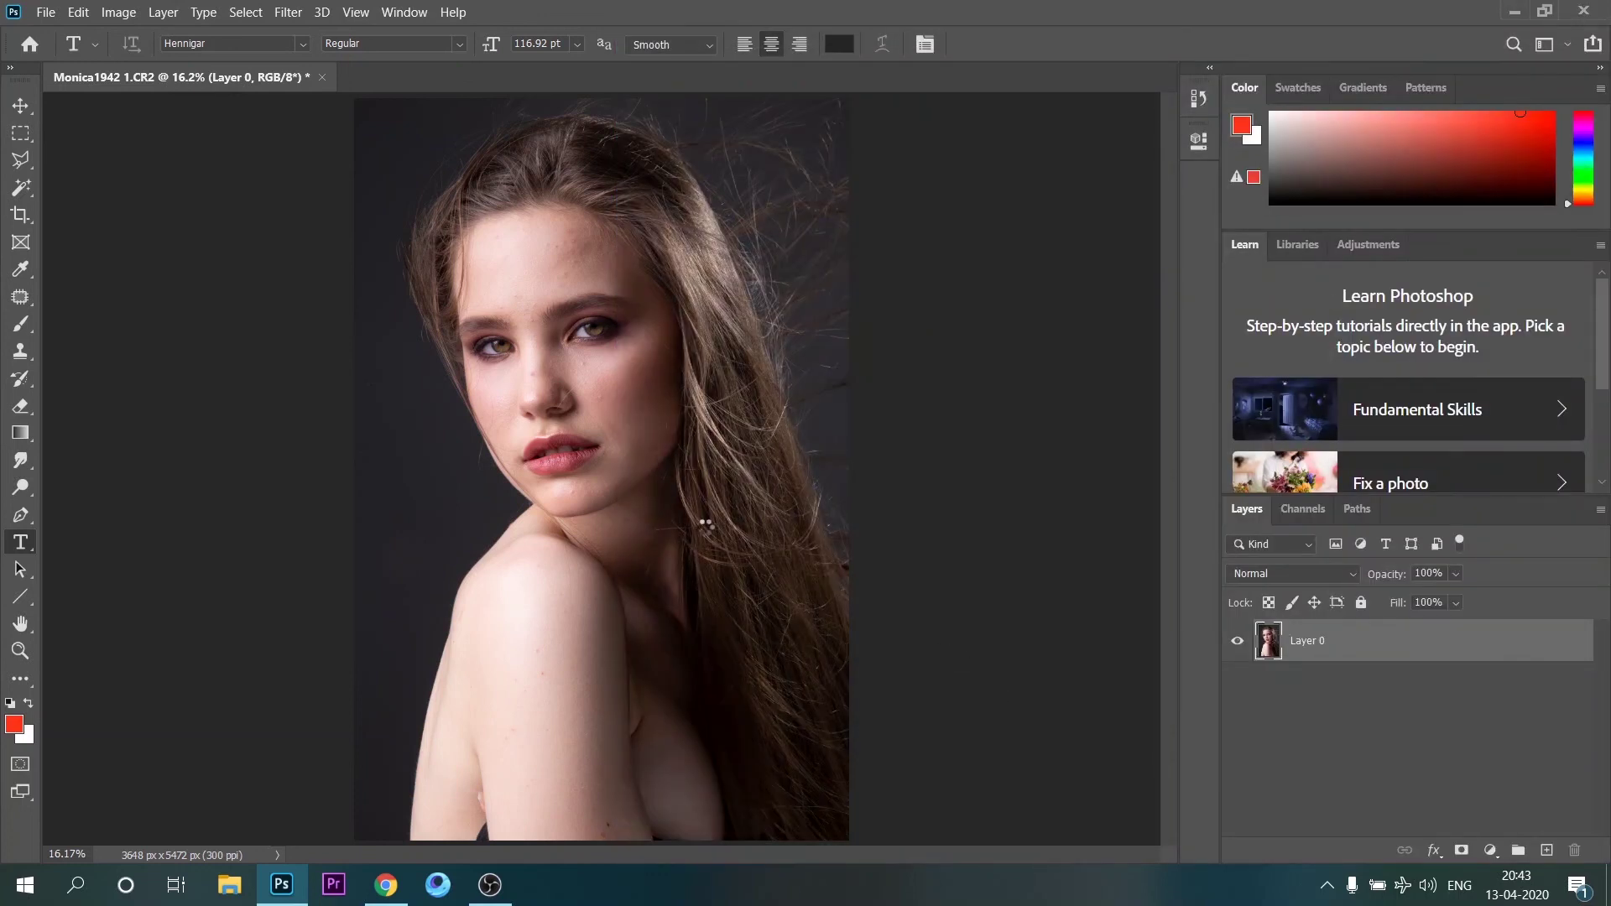